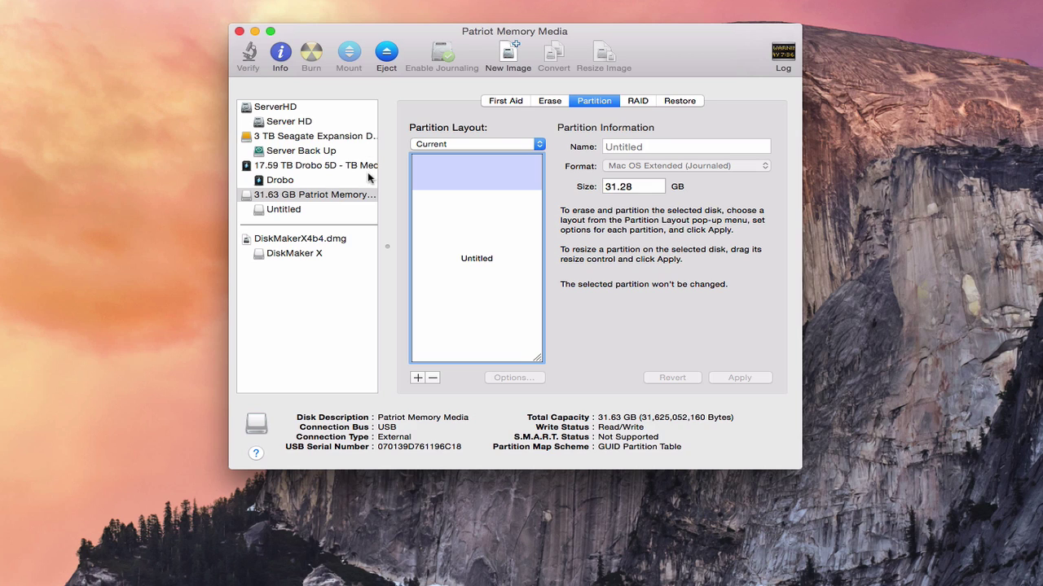
# - Split the 31.63 GB Patriot drive into two partitions of 8.54 GB and 23.09 GB
pyautogui.click(262, 203)
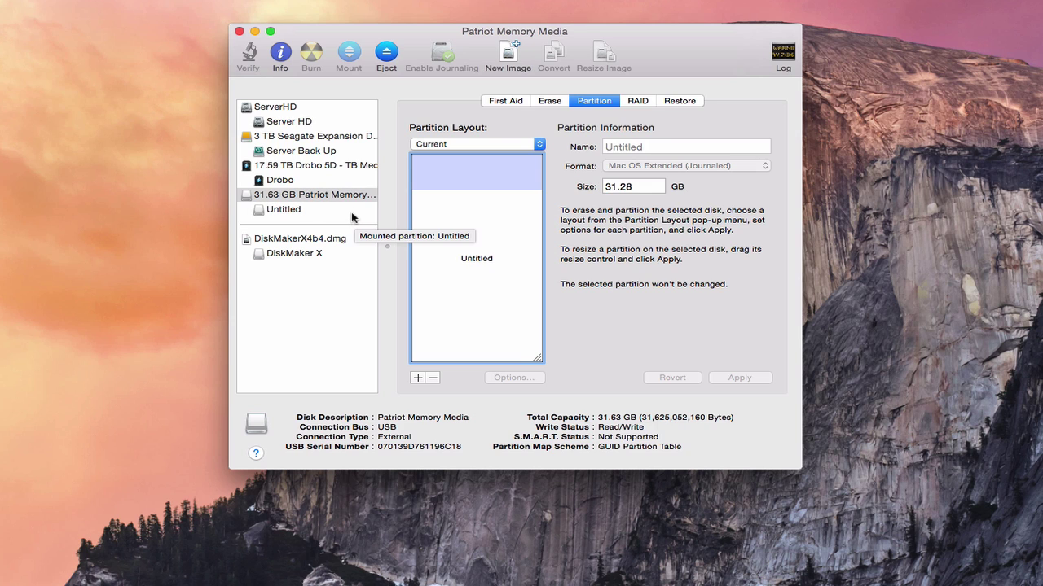
pyautogui.click(541, 147)
pyautogui.click(521, 166)
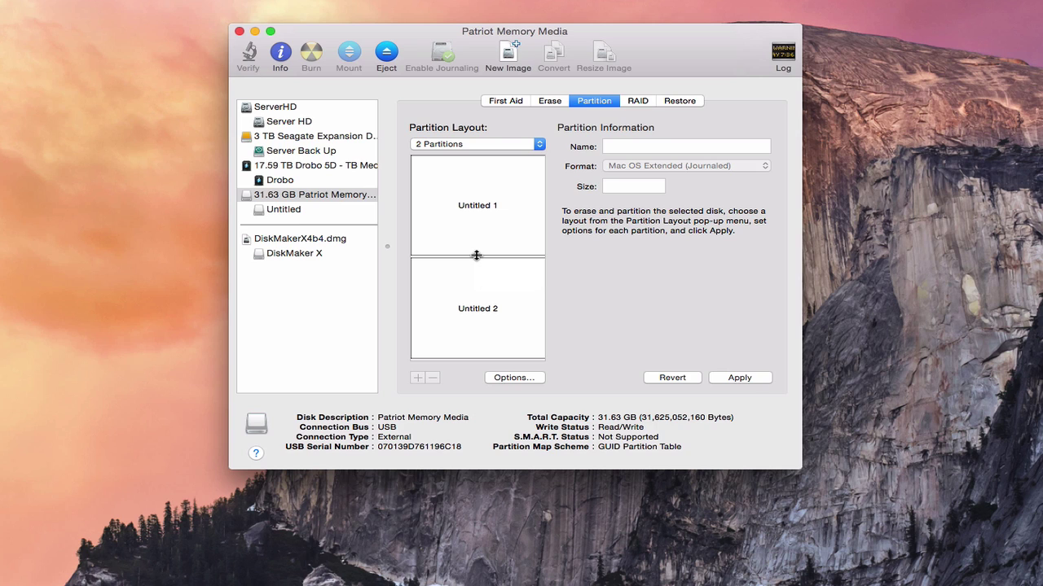
pyautogui.moveTo(477, 255); pyautogui.dragTo(476, 227)
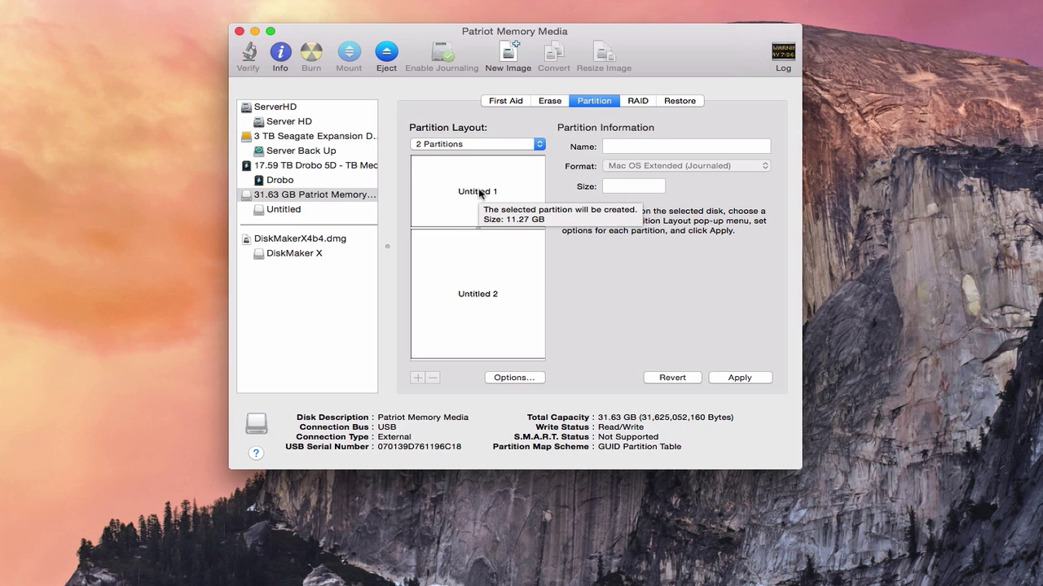
pyautogui.click(480, 193)
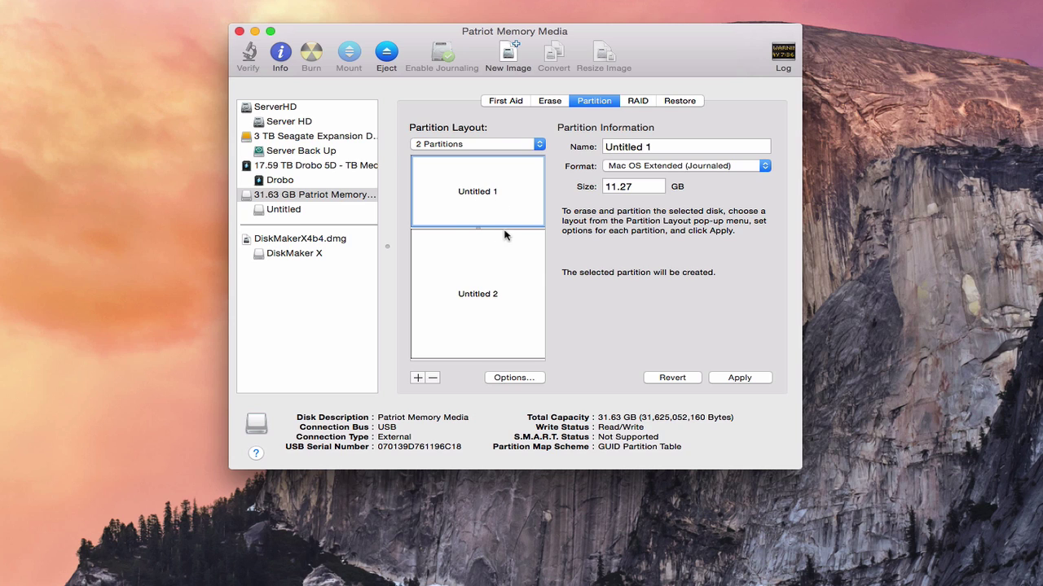
pyautogui.moveTo(479, 226); pyautogui.dragTo(478, 207)
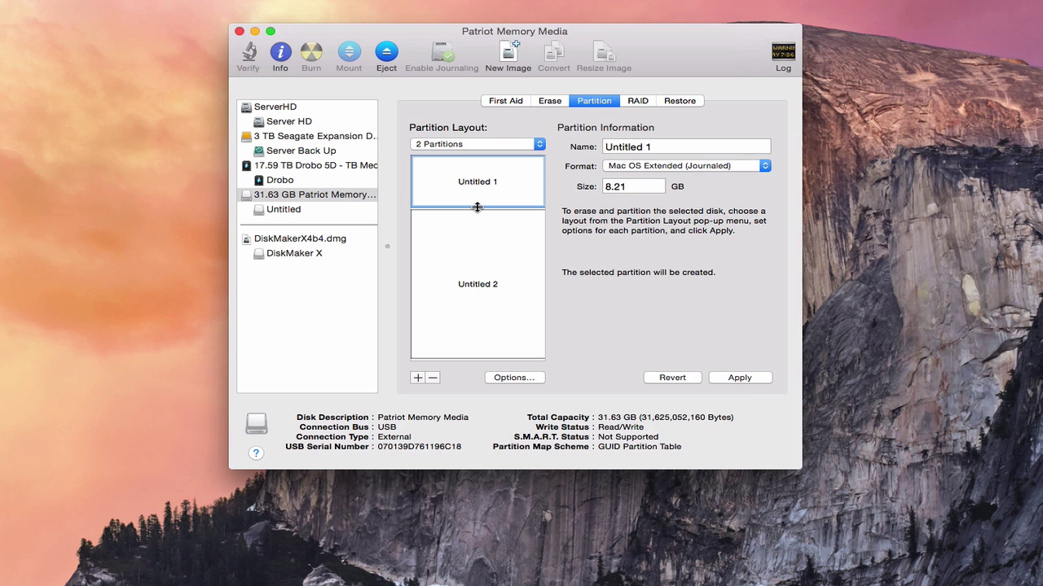
pyautogui.moveTo(477, 207); pyautogui.dragTo(480, 209)
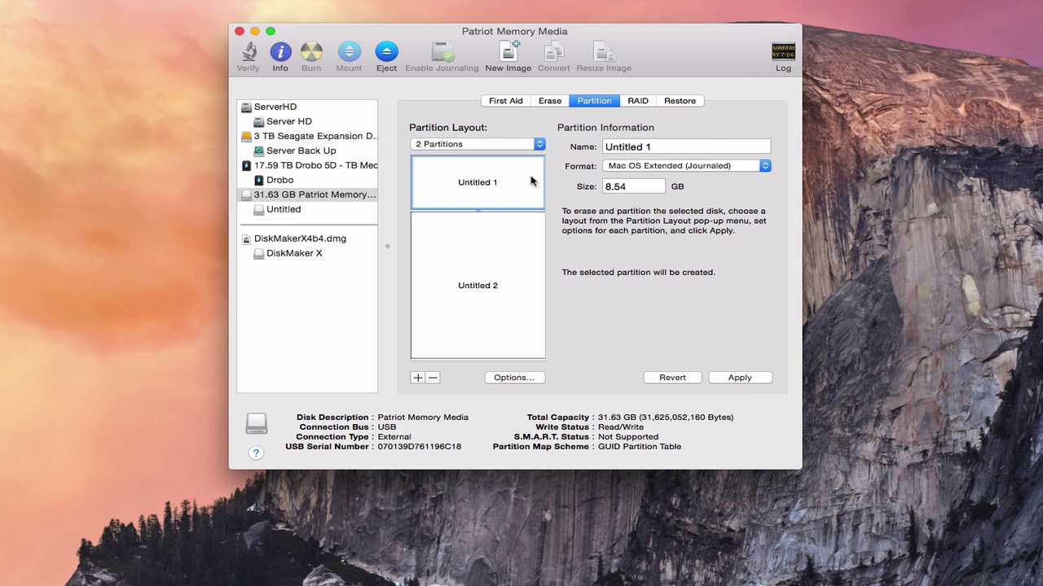
# - Rename the first partition to 'Untitled' by removing its trailing 1
pyautogui.click(653, 147)
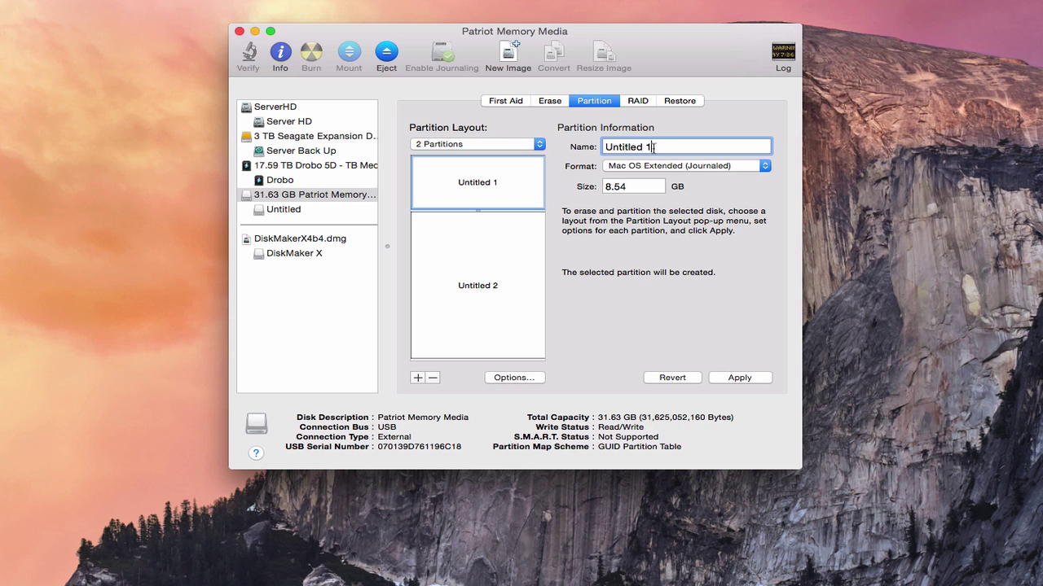
pyautogui.press('BackSpace')
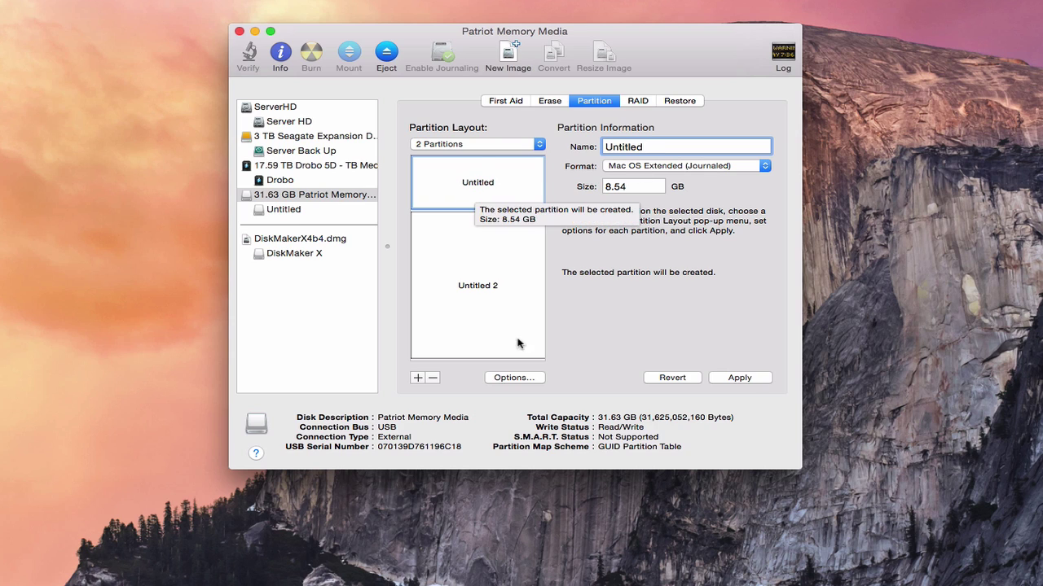
pyautogui.moveTo(479, 267)
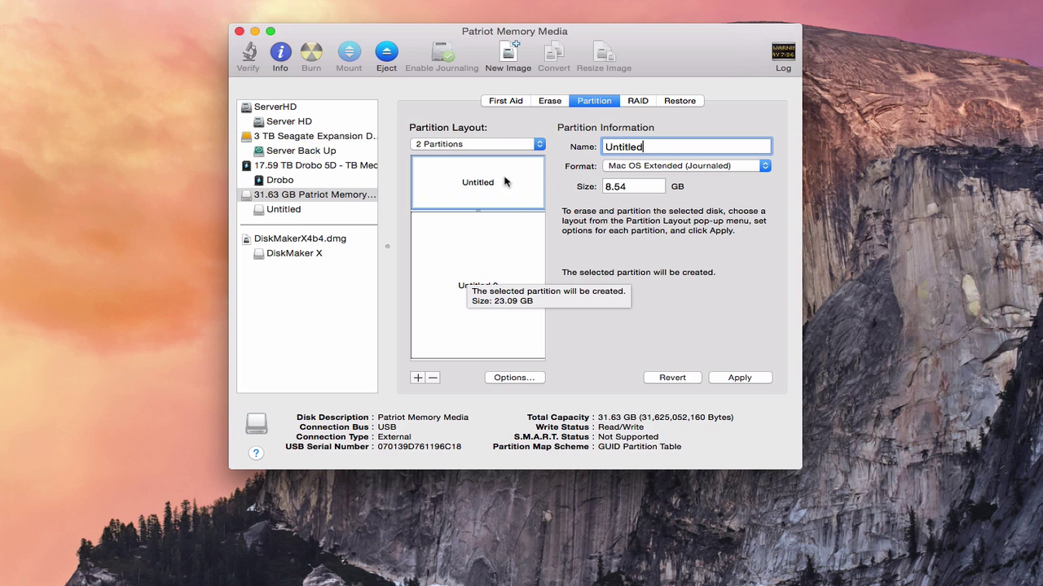
pyautogui.moveTo(484, 180)
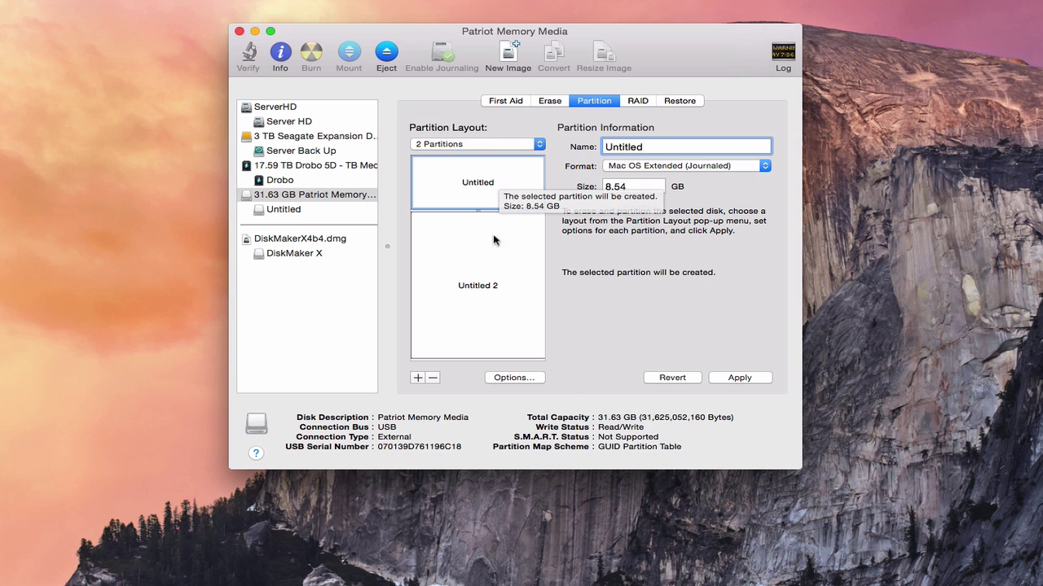
pyautogui.click(507, 379)
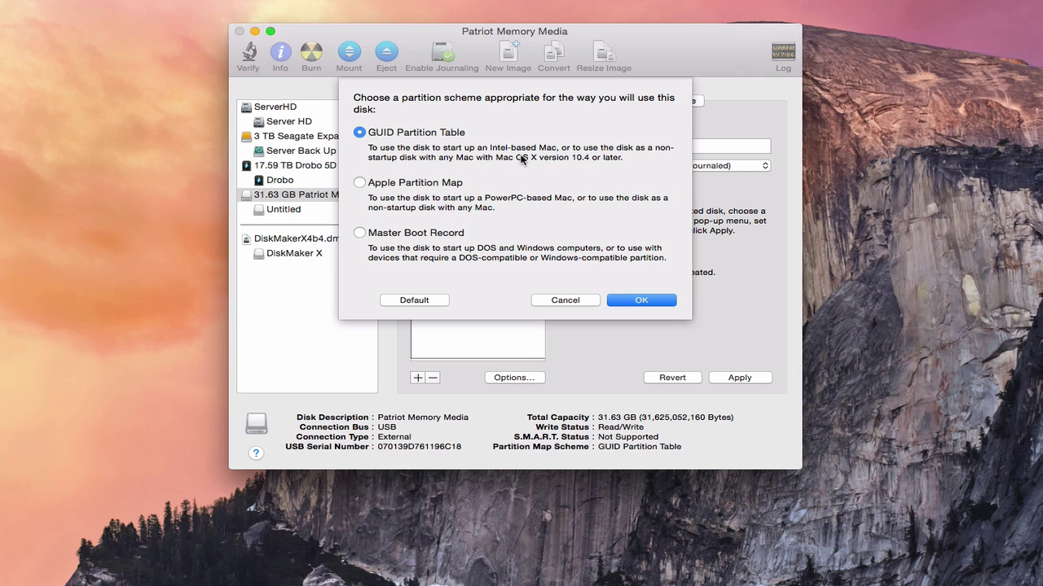
# - Keep GUID Partition Table as the drive's partition scheme
pyautogui.click(640, 299)
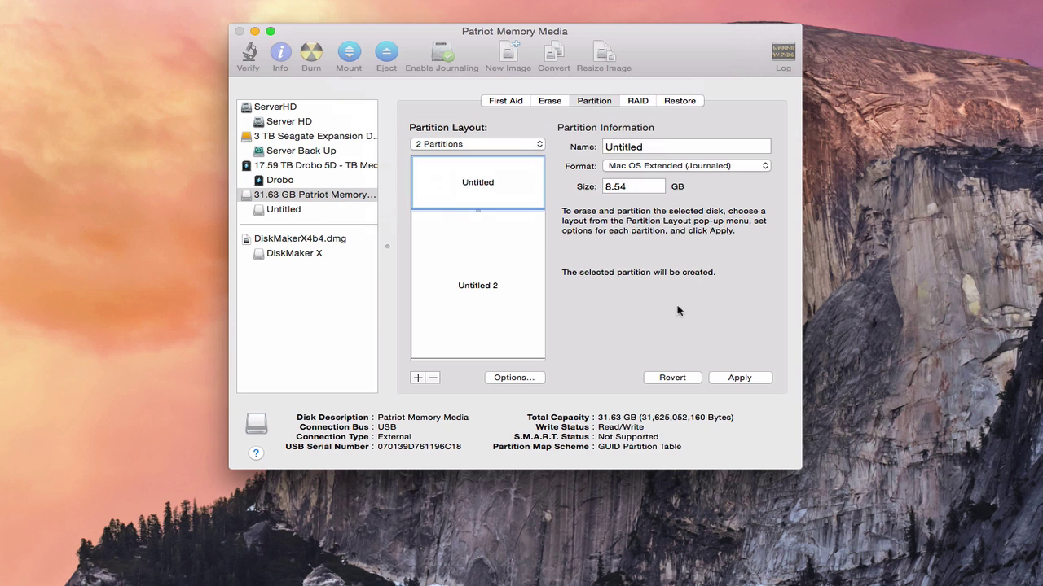
pyautogui.click(469, 303)
pyautogui.click(501, 379)
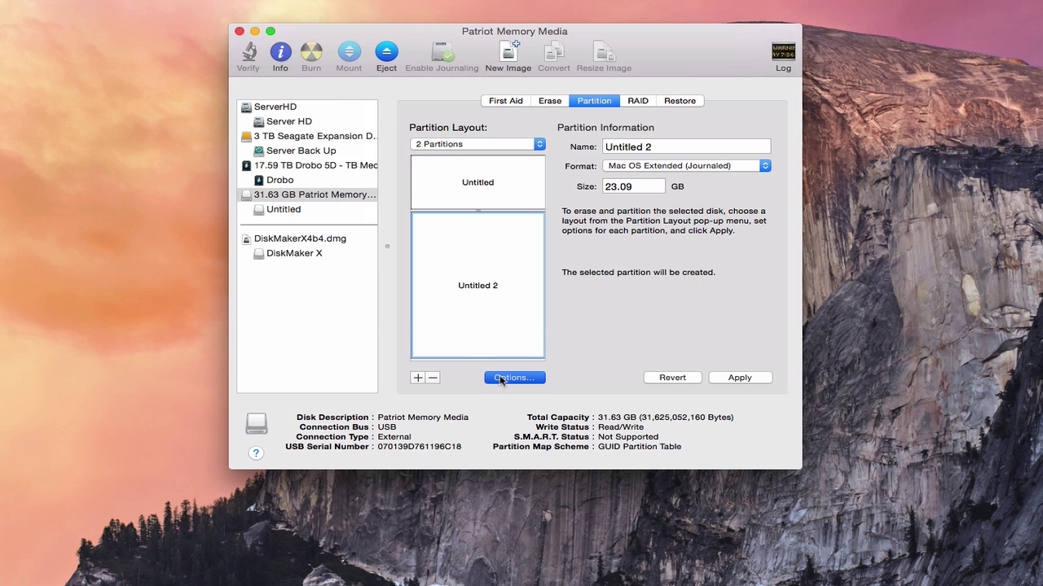
pyautogui.click(624, 299)
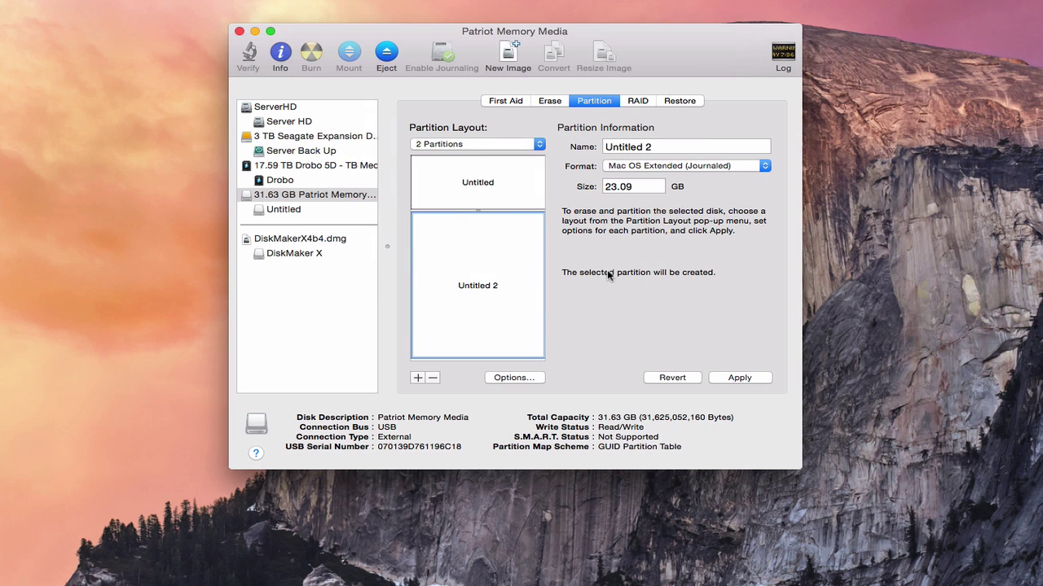
# - Rename the second partition 'Storage' and apply the new two-partition layout
pyautogui.moveTo(656, 147); pyautogui.dragTo(594, 151)
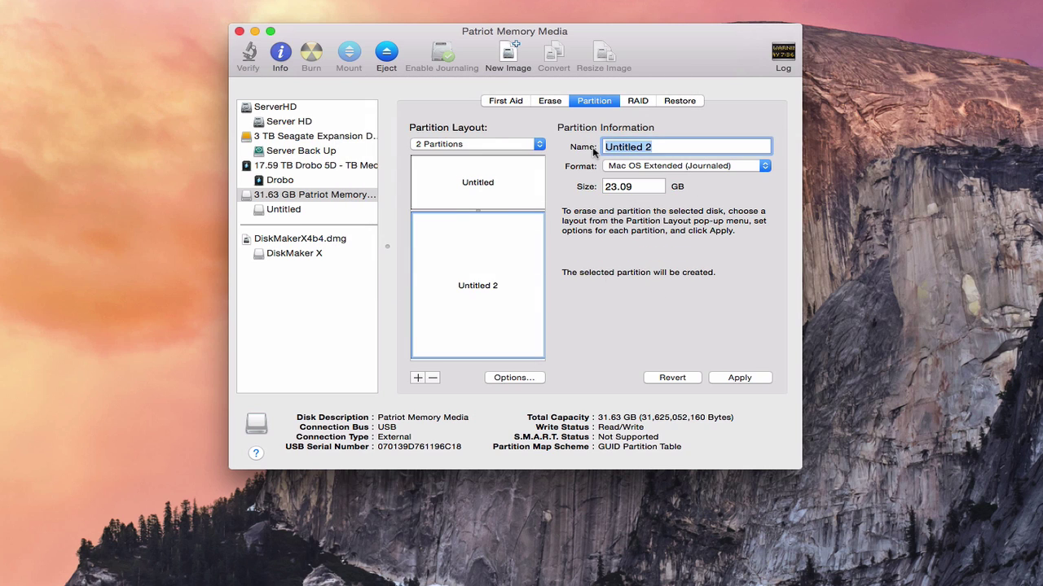
pyautogui.write('Storage')
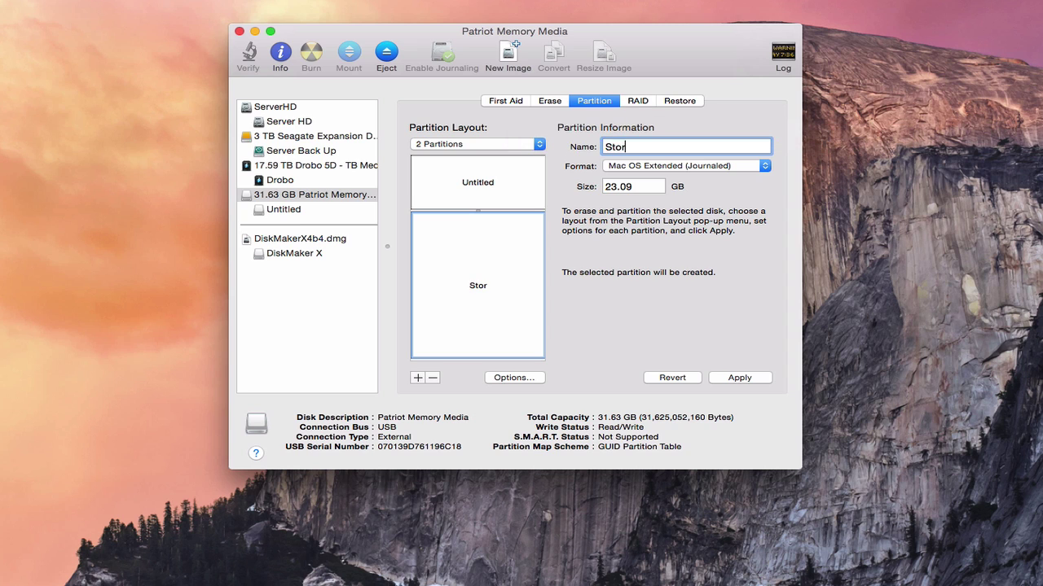
pyautogui.click(738, 379)
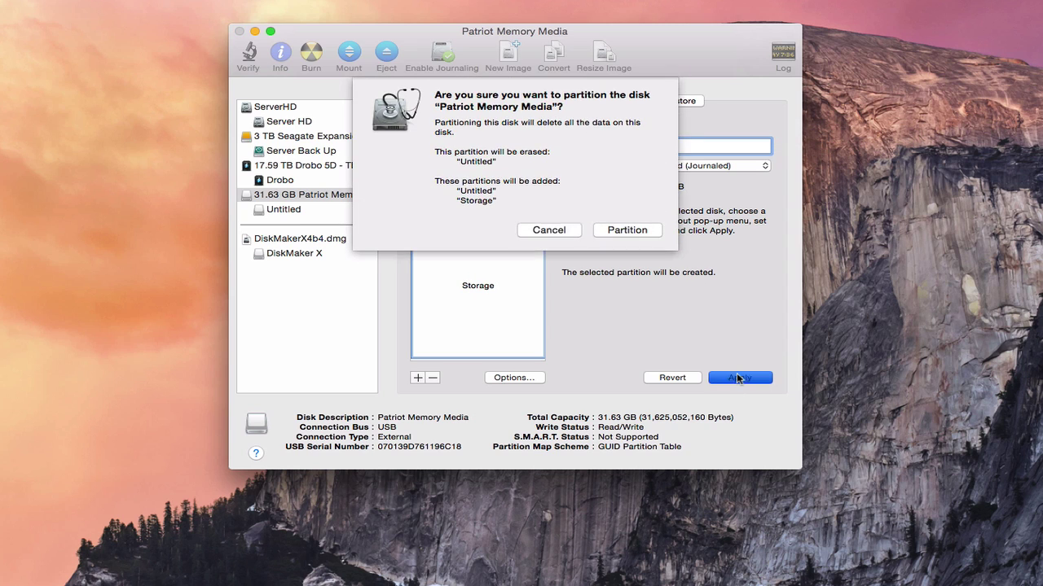
# - Confirm partitioning the Patriot disk into Untitled and Storage, then minimize Disk Utility
pyautogui.click(617, 231)
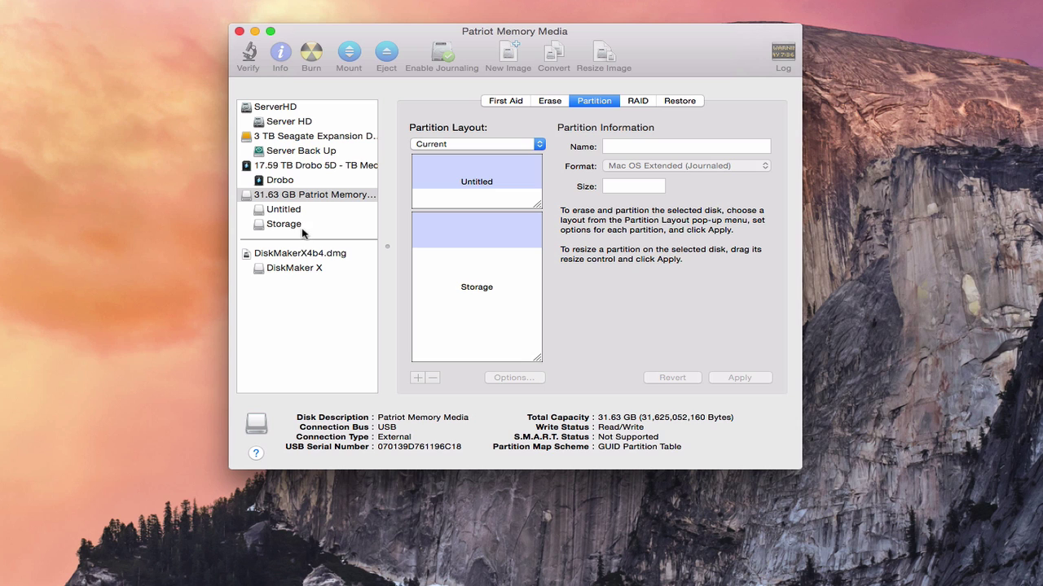
pyautogui.click(255, 32)
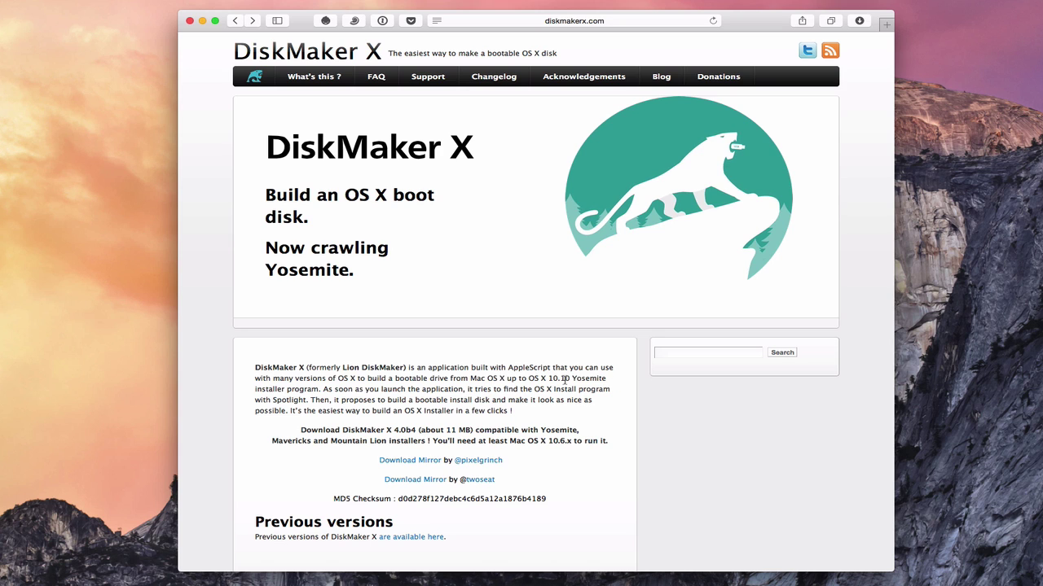
# - Scroll the diskmakerx.com page to view the DiskMaker X 4.0b4 download mirrors
pyautogui.scroll(-3, 564, 382)
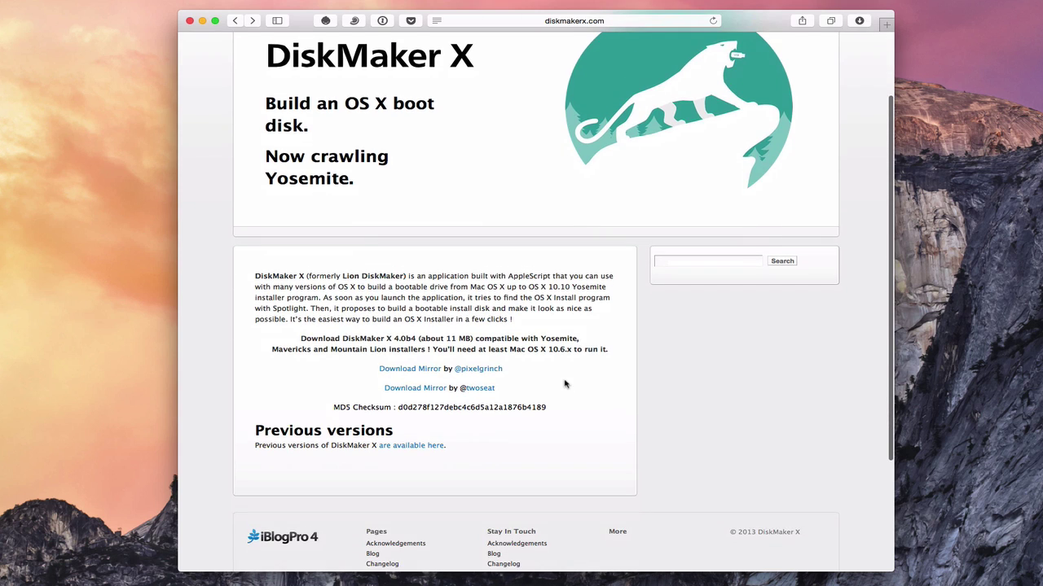
pyautogui.scroll(-3, 565, 384)
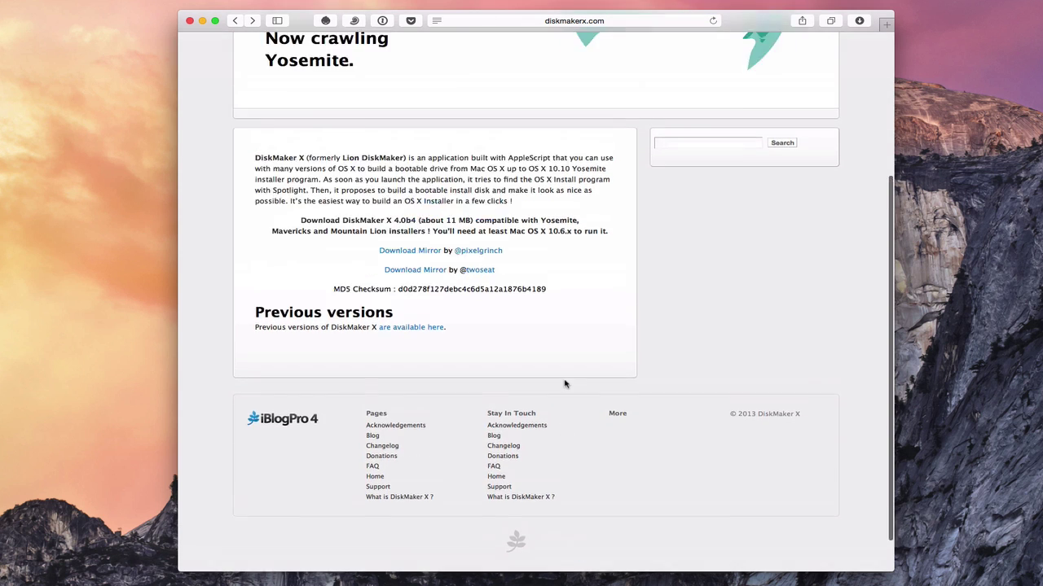
pyautogui.scroll(8, 563, 381)
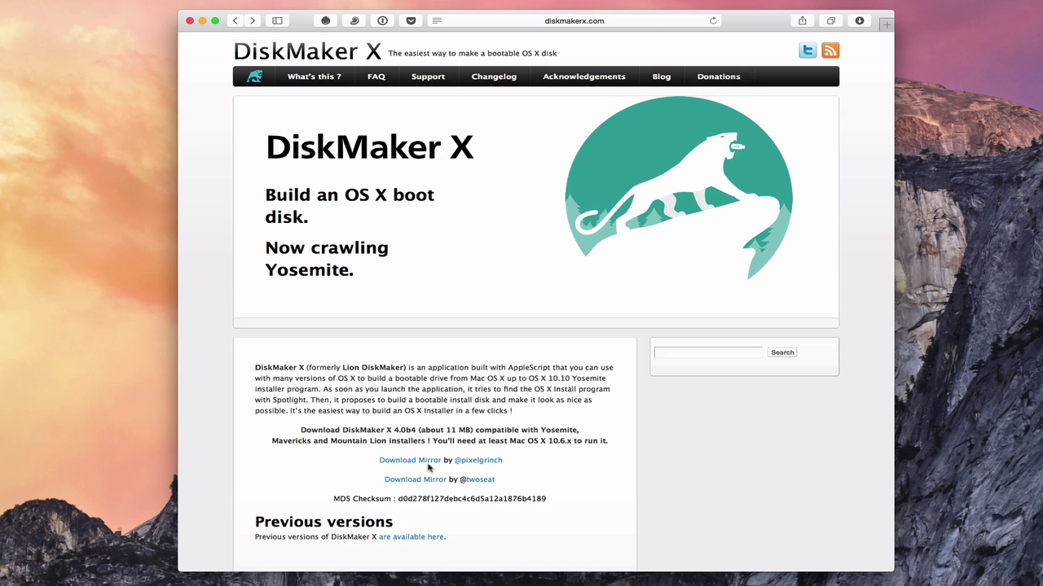
# - Minimize Safari and launch DiskMaker X 4b4 from Finder's Applications folder
pyautogui.click(202, 21)
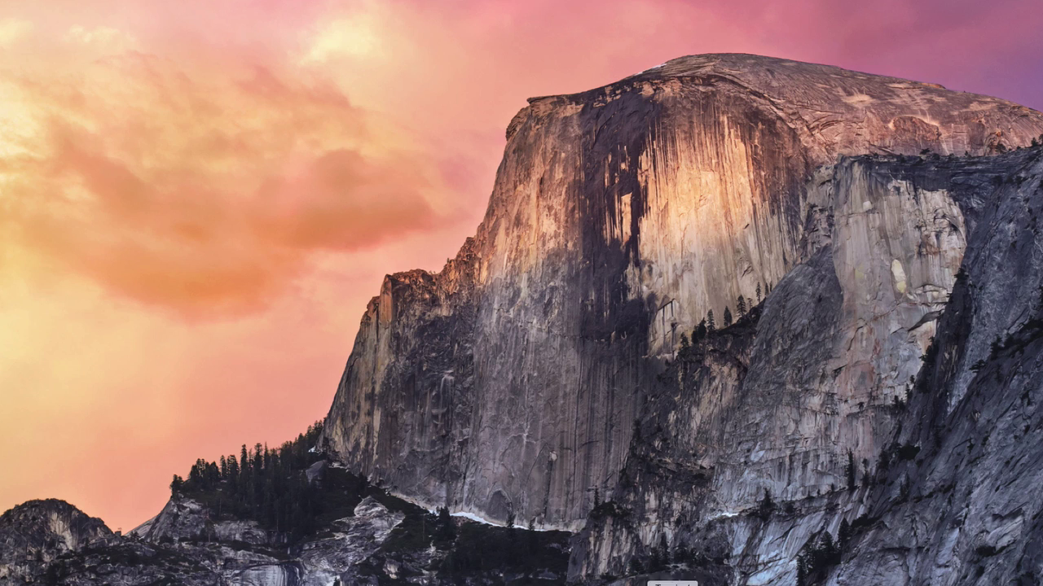
pyautogui.click(904, 583)
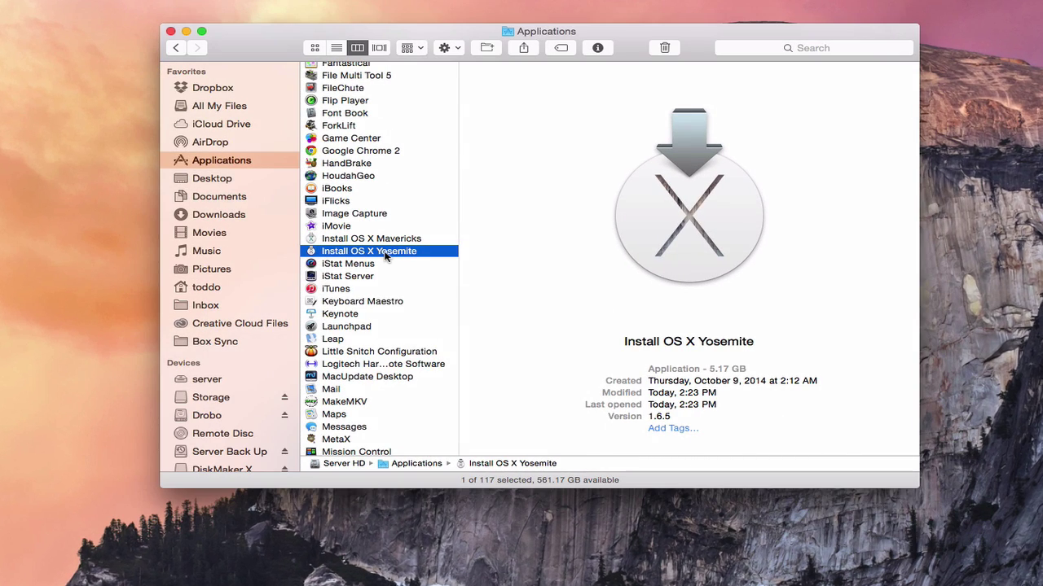
pyautogui.scroll(10, 385, 255)
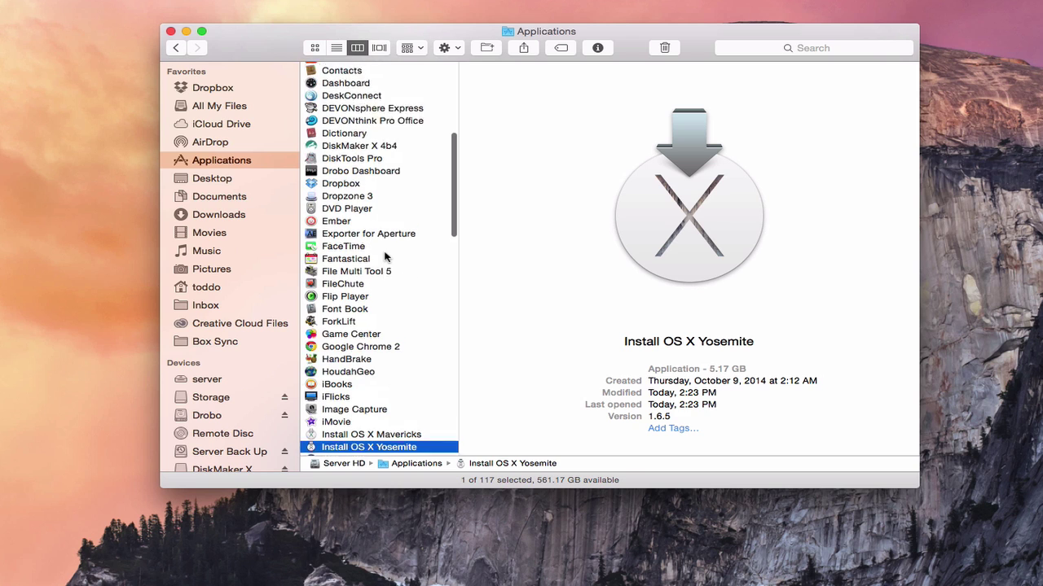
pyautogui.click(365, 200)
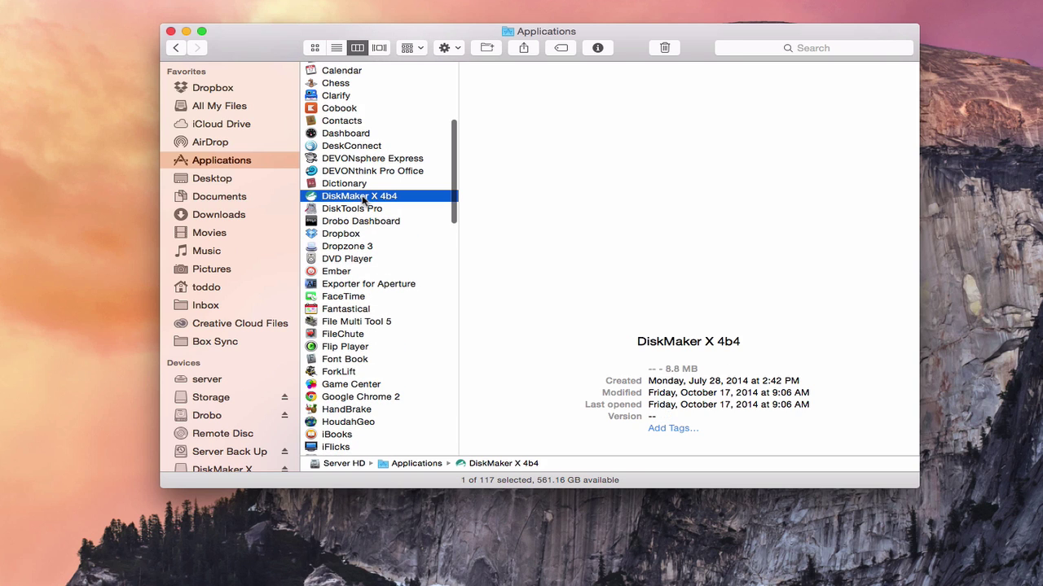
pyautogui.doubleClick(311, 198)
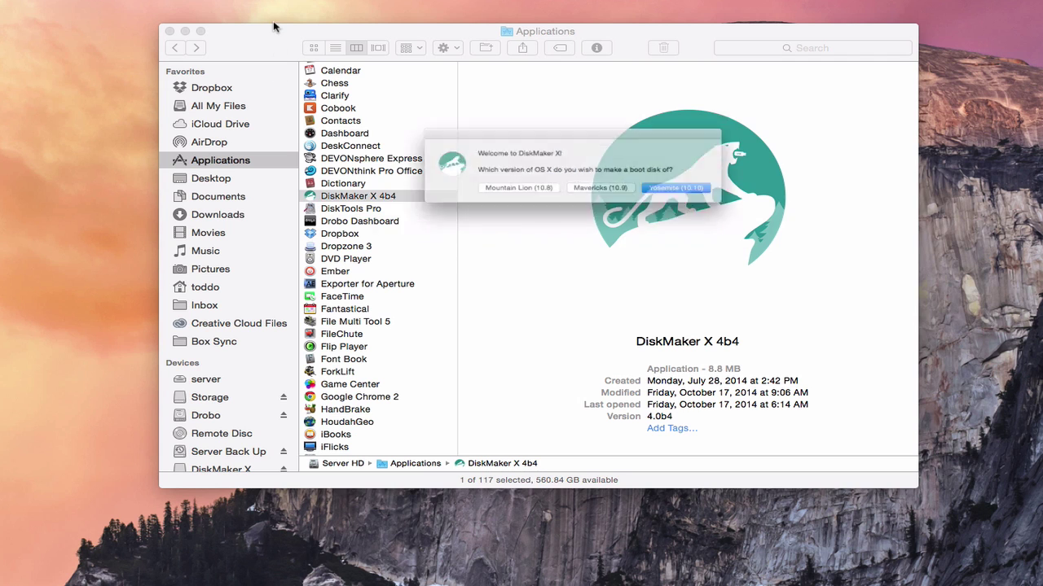
# - Pick Yosemite (10.10) as the OS X version for the boot disk
pyautogui.click(185, 31)
pyautogui.moveTo(490, 126); pyautogui.dragTo(464, 132)
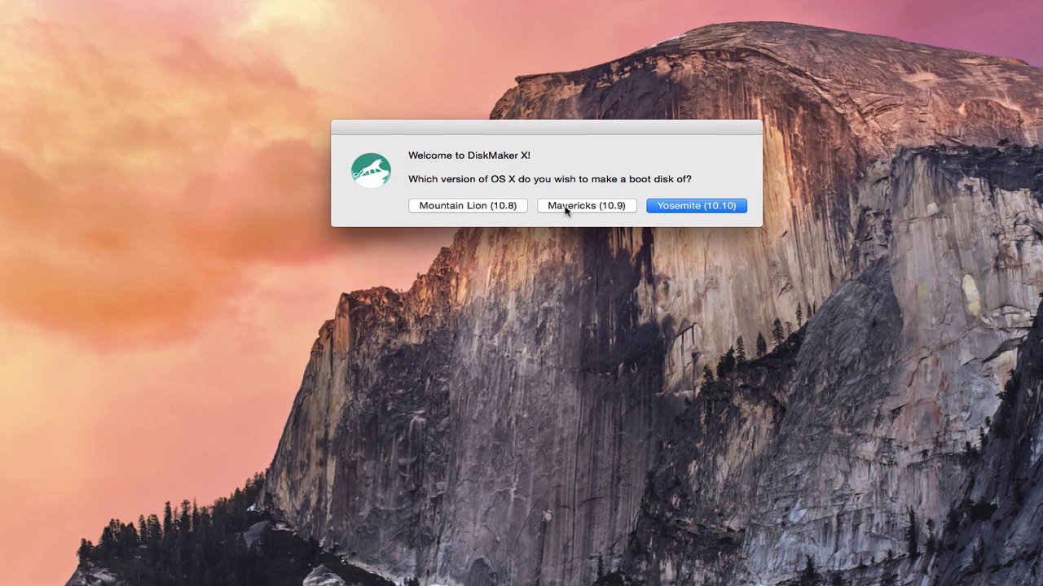
pyautogui.click(695, 211)
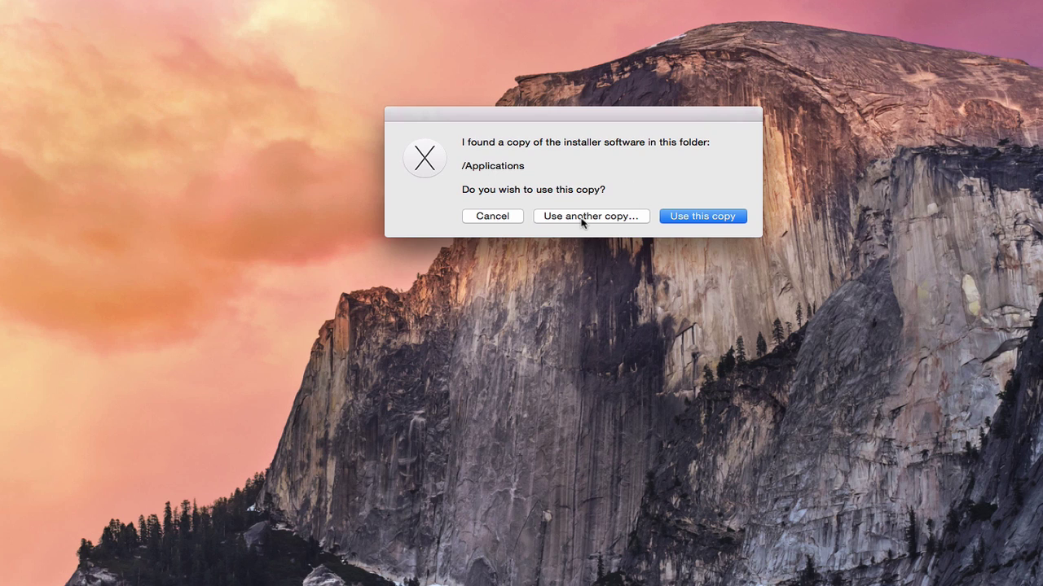
# - Use the Yosemite installer copy found in /Applications
pyautogui.click(684, 216)
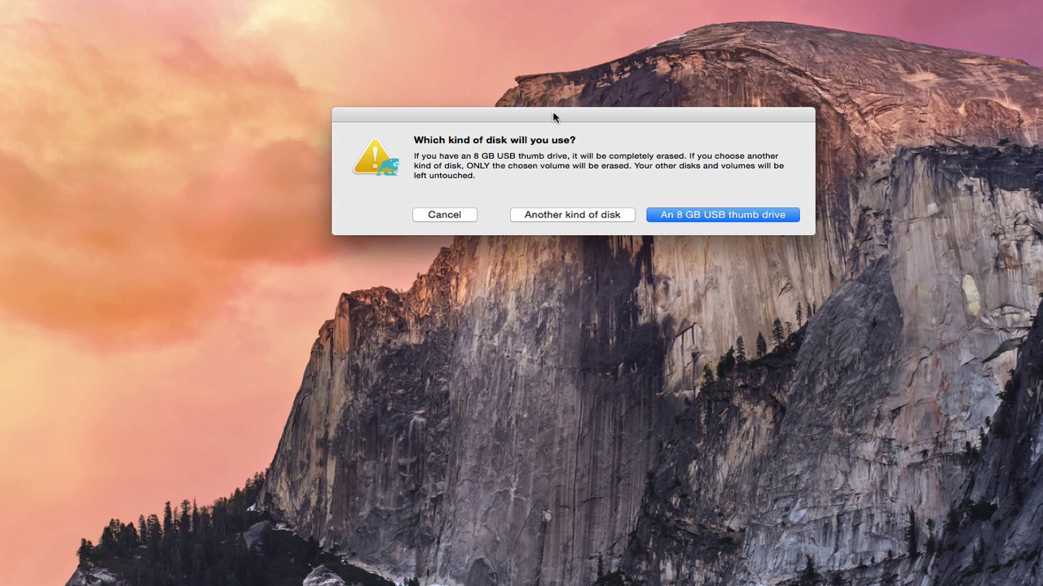
pyautogui.moveTo(553, 118); pyautogui.dragTo(549, 120)
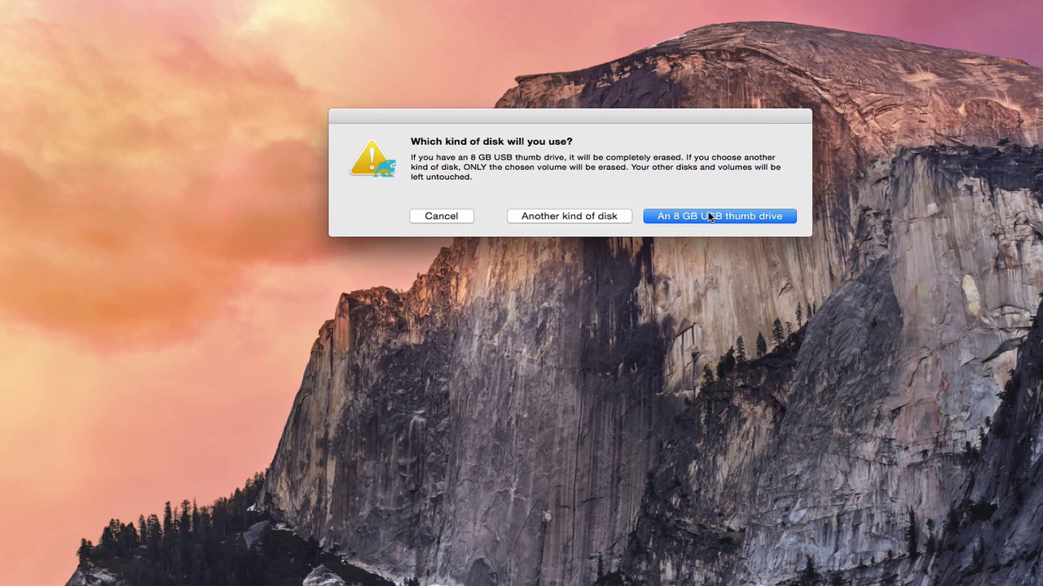
# - Choose the Untitled volume as another kind of disk and confirm erasing it
pyautogui.click(572, 216)
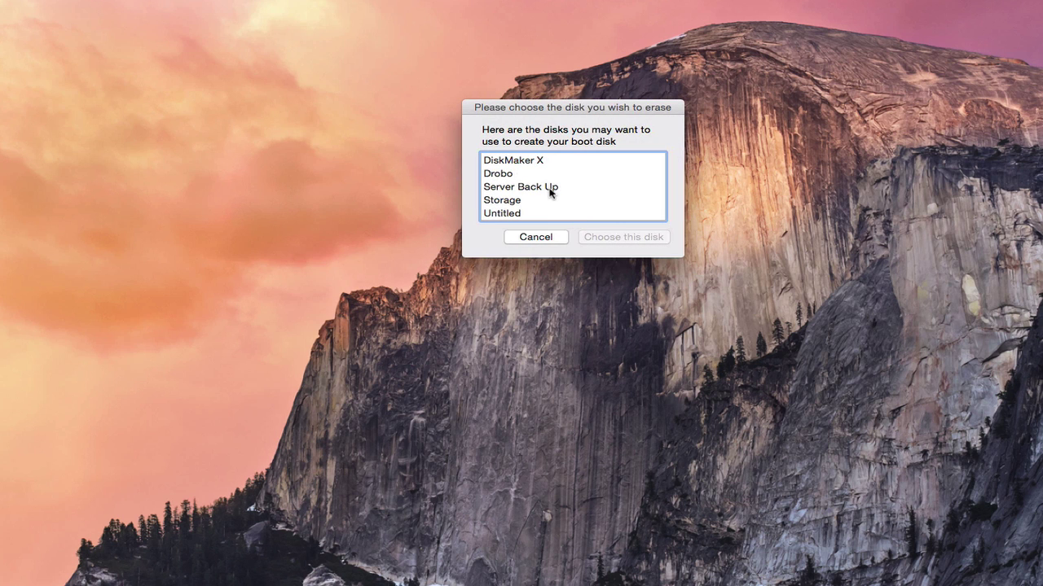
pyautogui.click(503, 215)
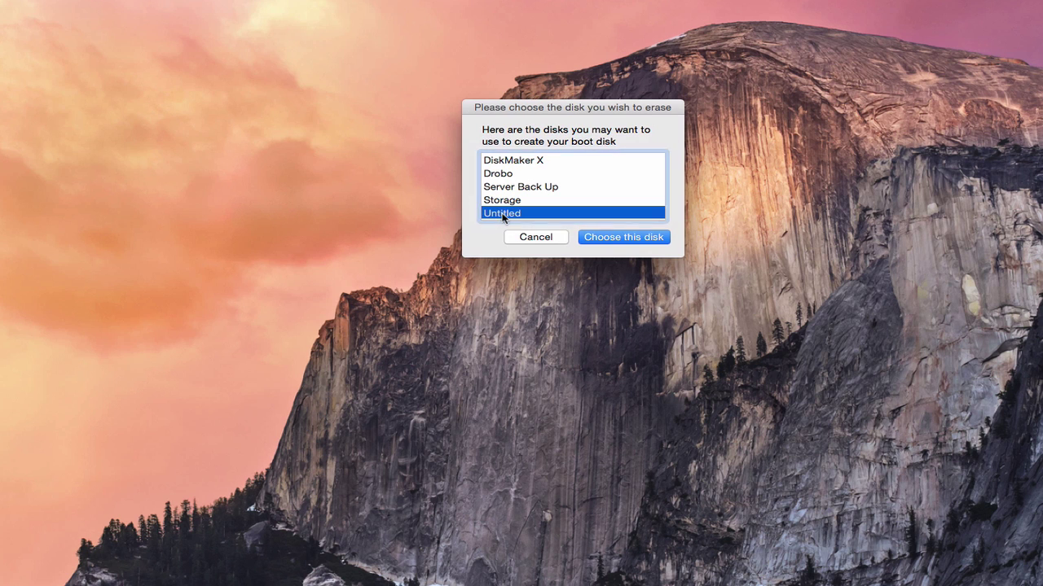
pyautogui.click(624, 237)
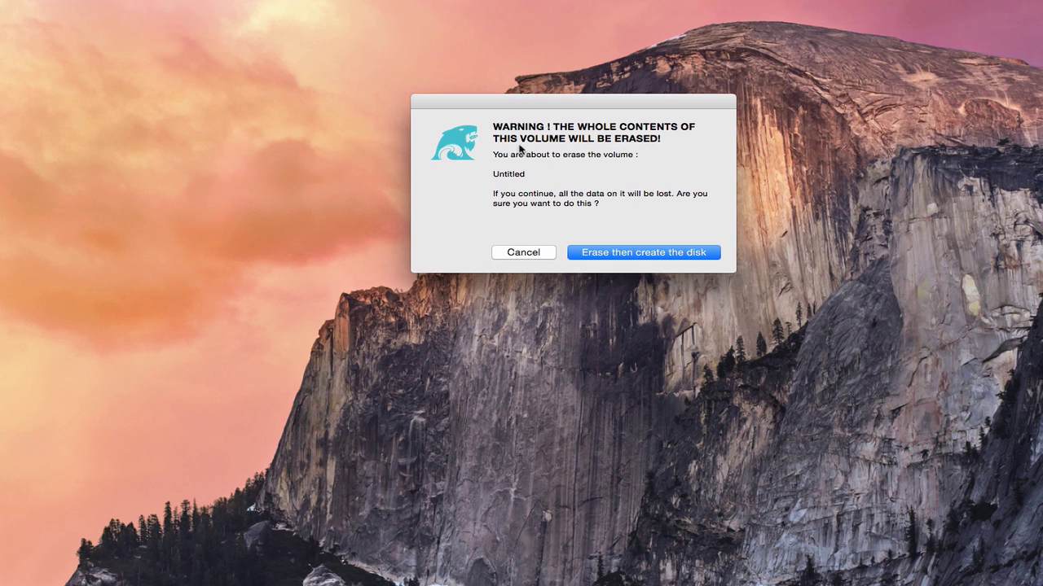
pyautogui.click(619, 254)
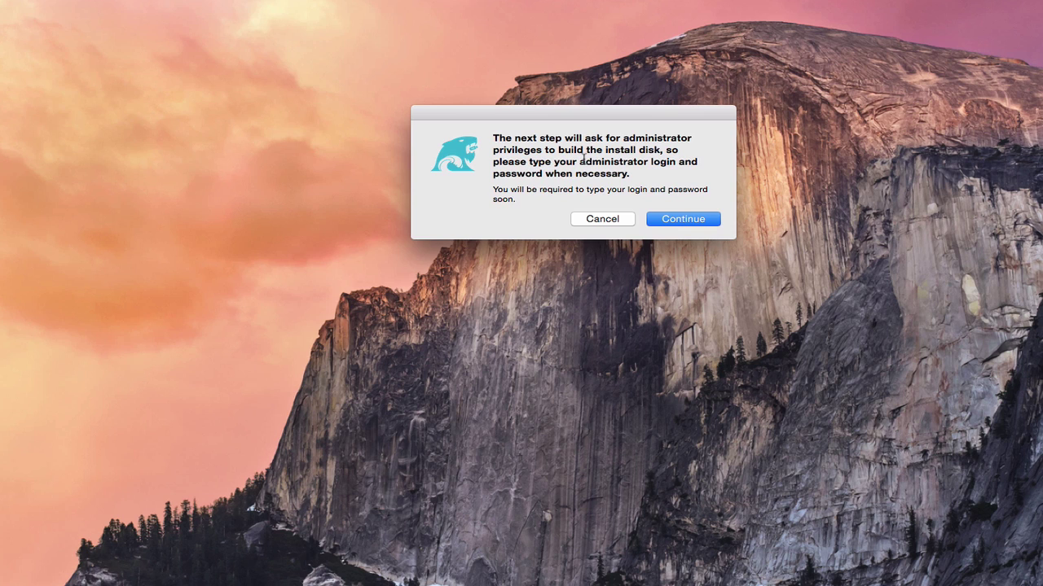
# - Enter the administrator password to build the Yosemite Install Disk - 10.10
pyautogui.click(689, 218)
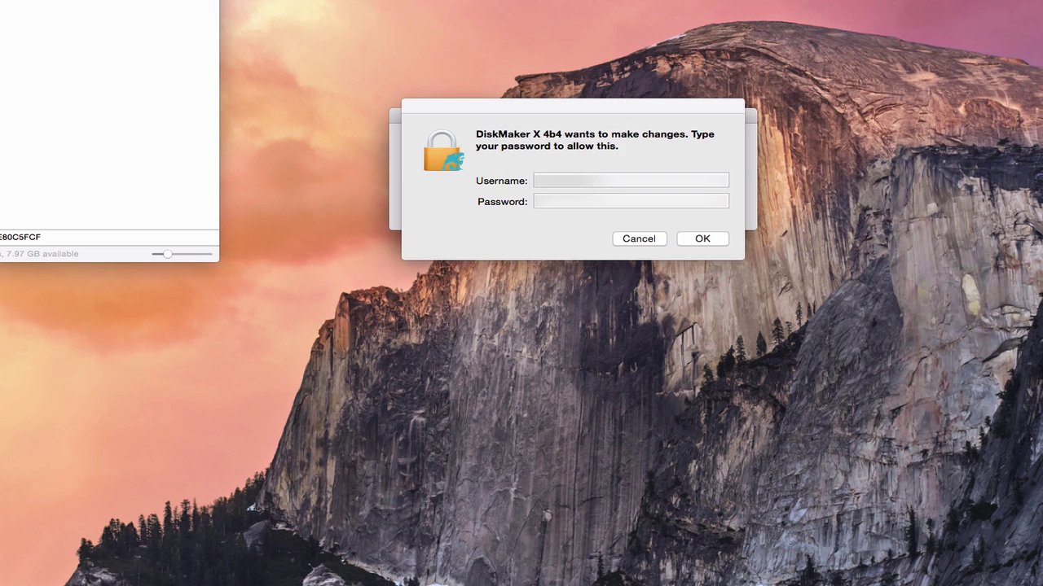
pyautogui.moveTo(36, 0); pyautogui.dragTo(583, 38)
pyautogui.click(551, 202)
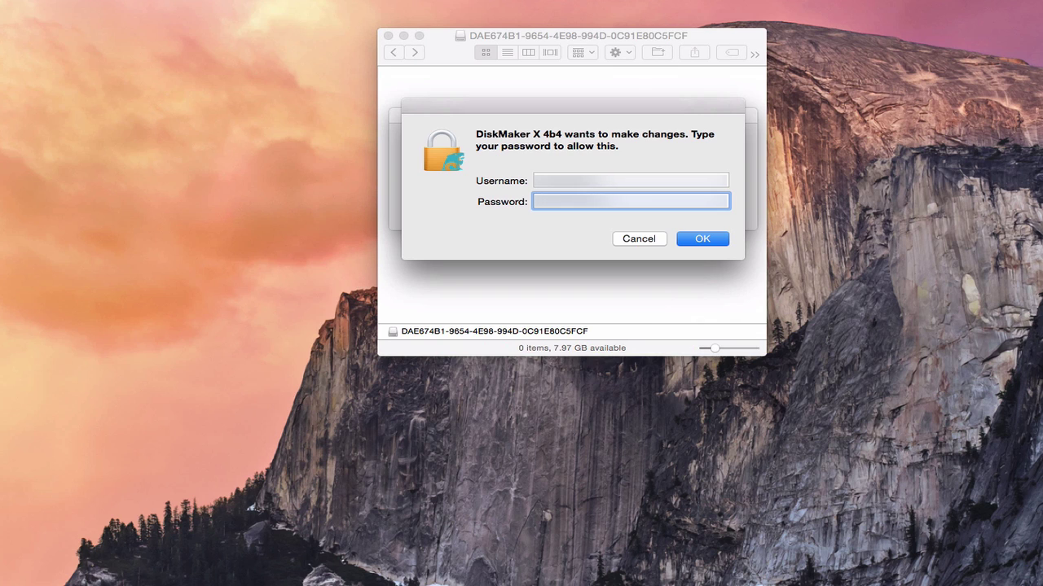
pyautogui.click(701, 238)
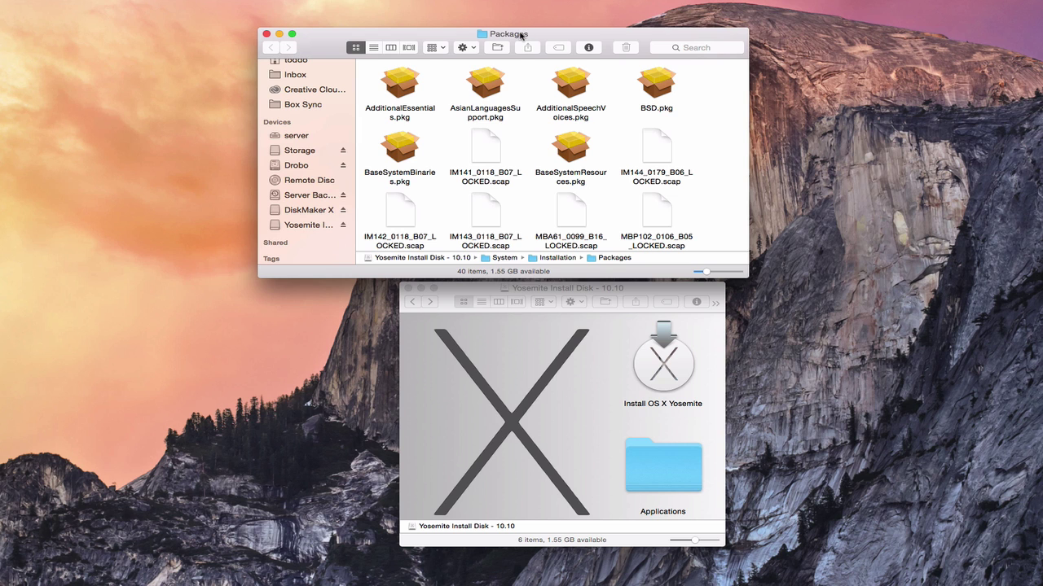
# - Bring DiskMaker X forward to show its boot-disk-ready notice
pyautogui.moveTo(521, 47); pyautogui.dragTo(565, 33)
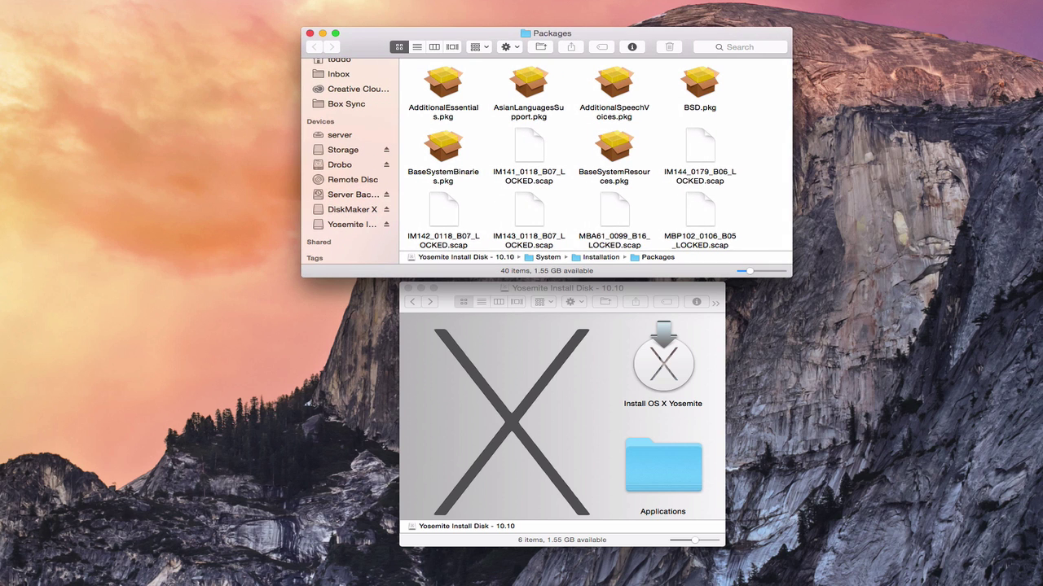
pyautogui.click(710, 573)
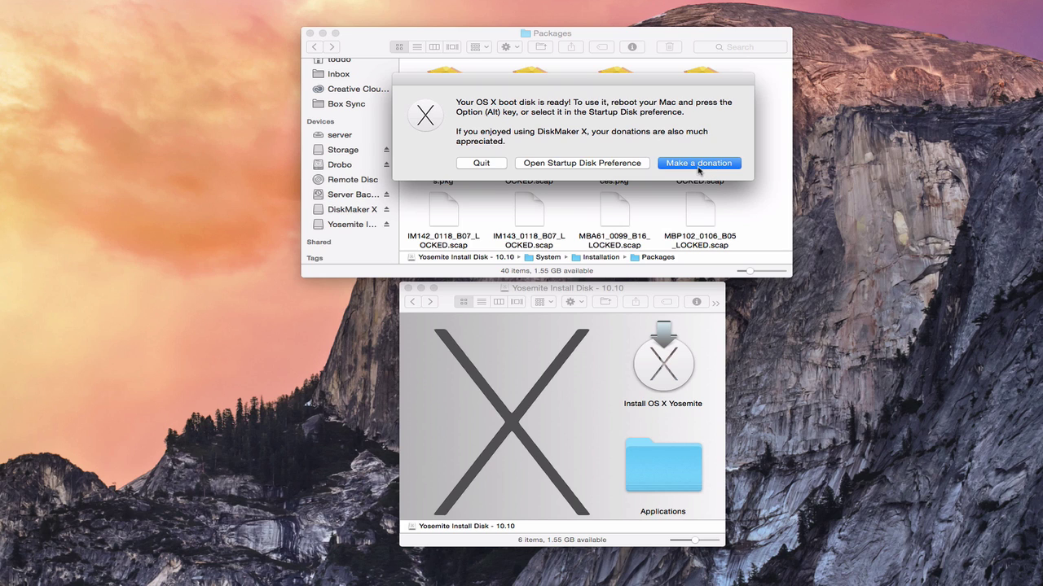
# - Quit DiskMaker X and browse the contents of the finished Yosemite Install Disk
pyautogui.click(481, 164)
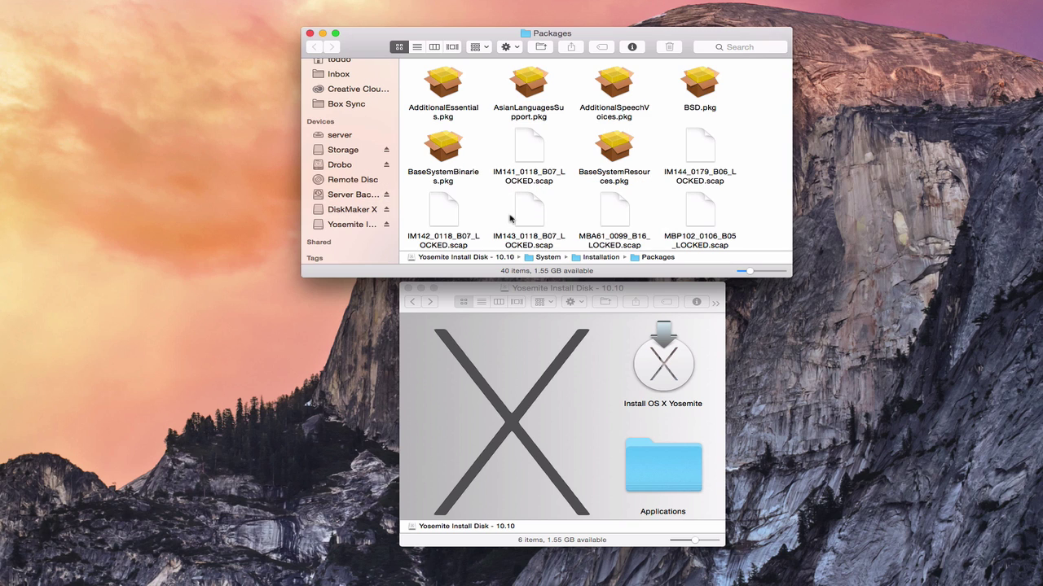
pyautogui.click(355, 225)
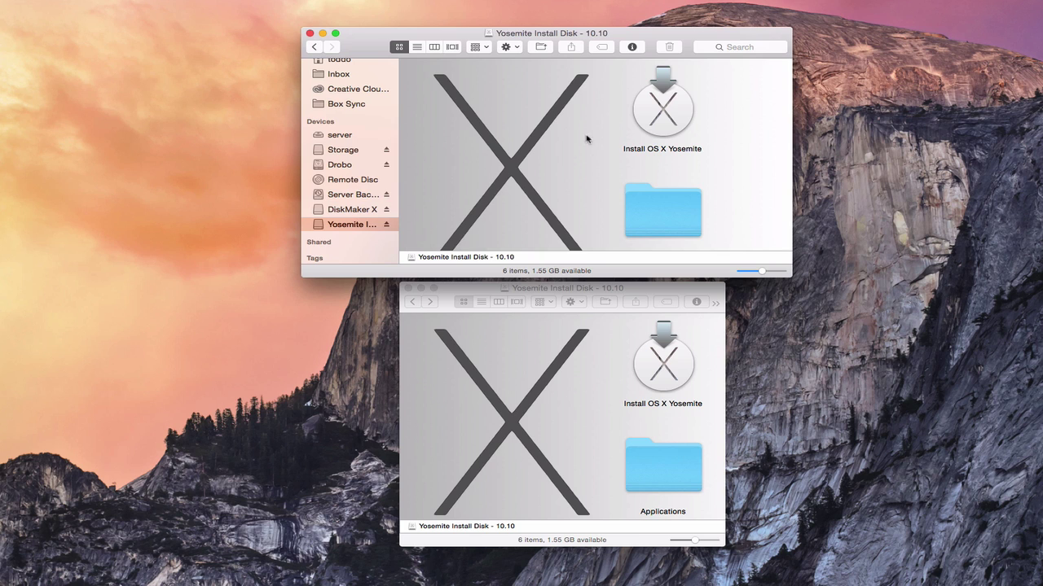
pyautogui.scroll(-2, 567, 155)
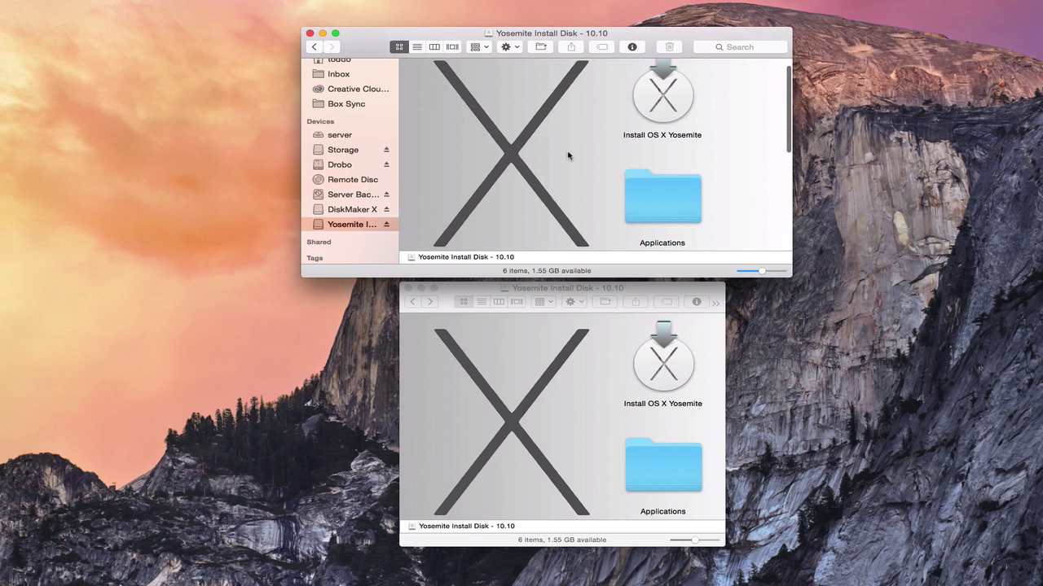
pyautogui.scroll(1, 568, 155)
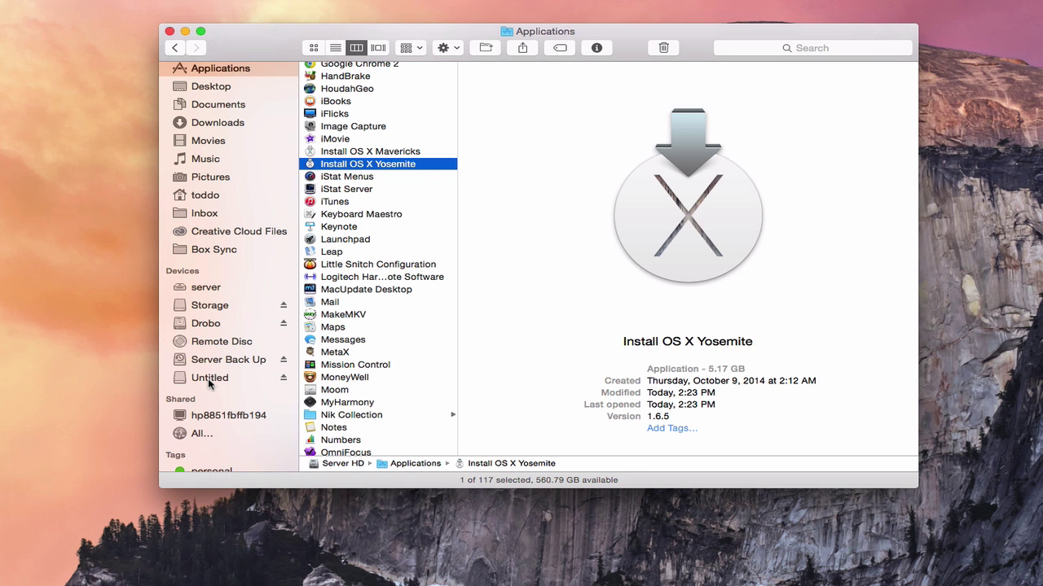
# - Minimize the Finder Applications window and make the Terminal window active
pyautogui.click(186, 31)
pyautogui.click(360, 81)
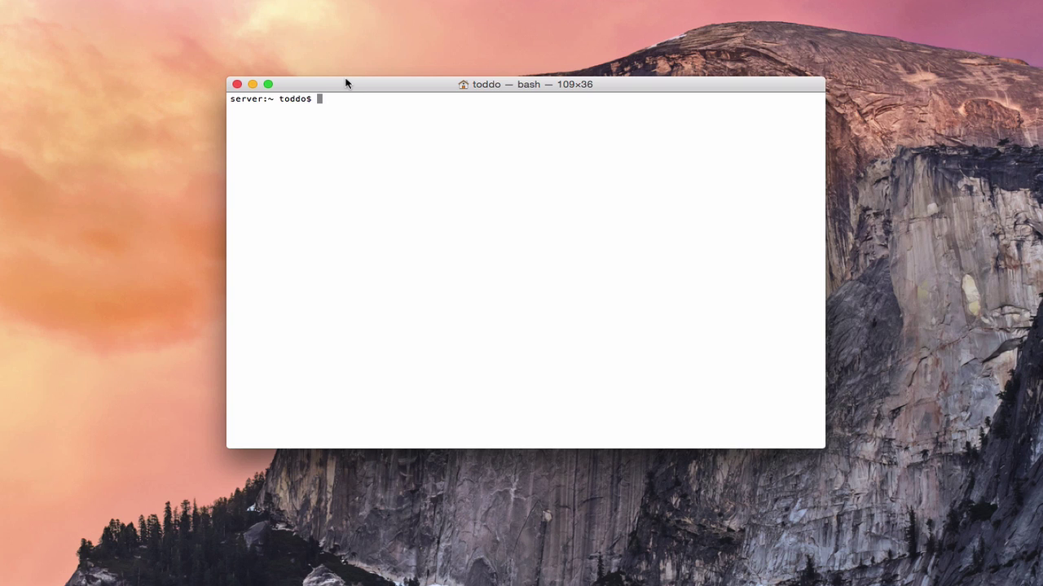
# - Paste and run the sudo createinstallmedia command targeting /Volumes/Untitled with the Yosemite installer path
pyautogui.write('sudo /Applications/Install\\ OS\\ X\\ Yosemite.app/Contents/Resources/createinstallmedia --volume /Volumes/Untitled --applicationpath /Applications/Install\\ OS\\ X\\ Yosemite.app --nointeraction')
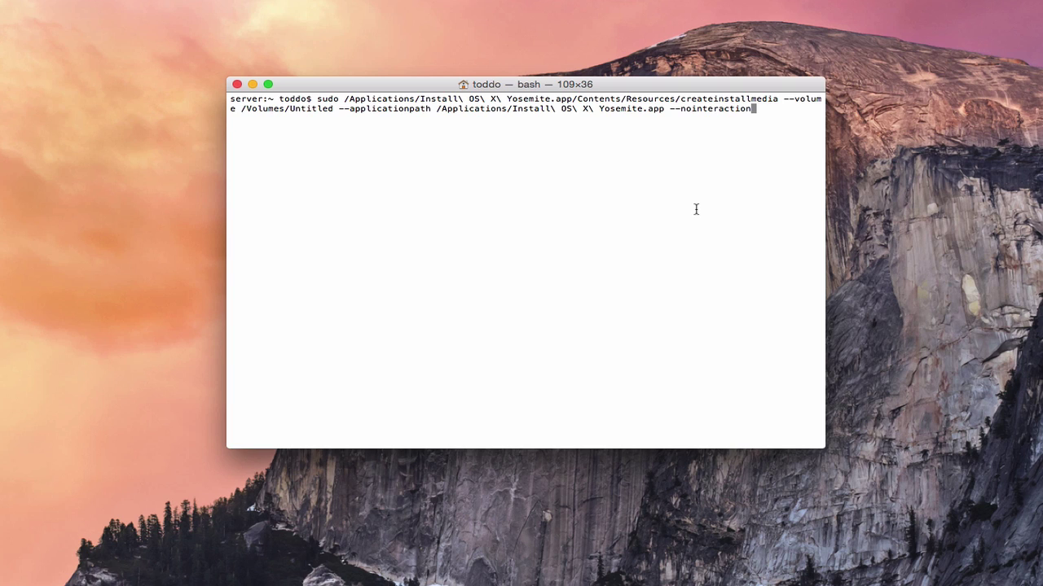
pyautogui.press('Return')
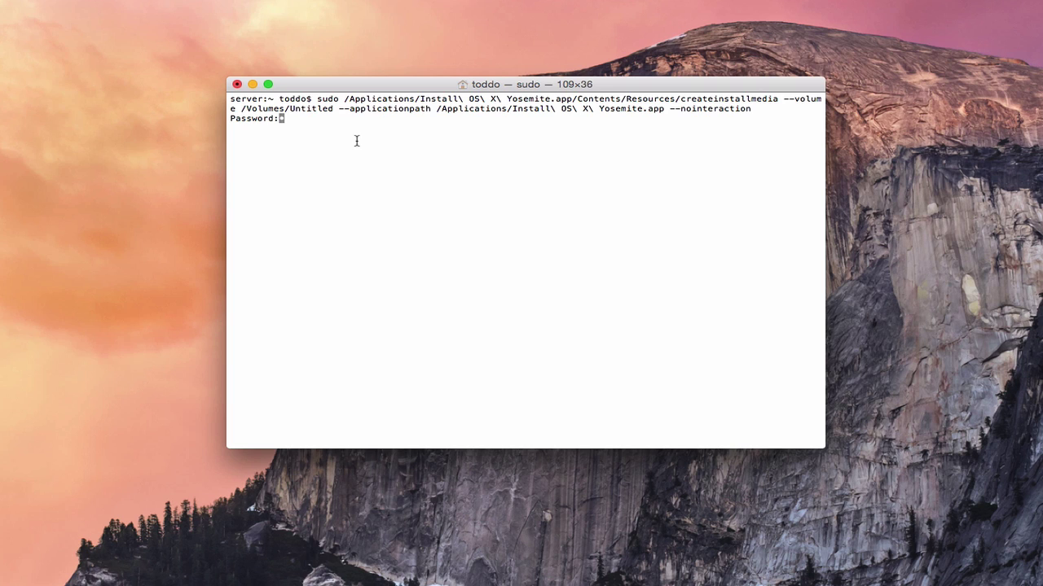
# - Enter the admin password so createinstallmedia starts erasing and writing the Untitled volume
pyautogui.press('Return')
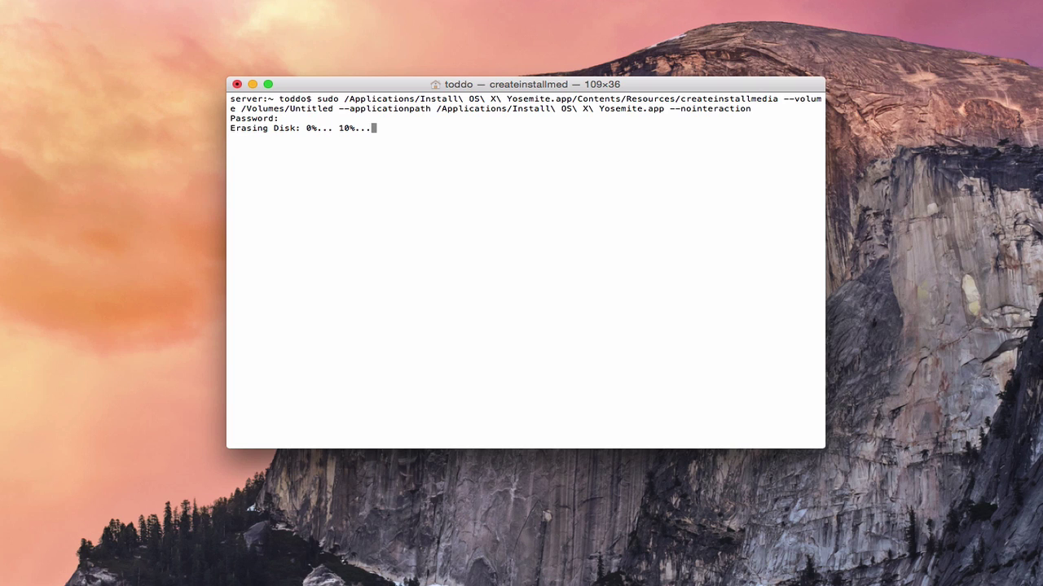